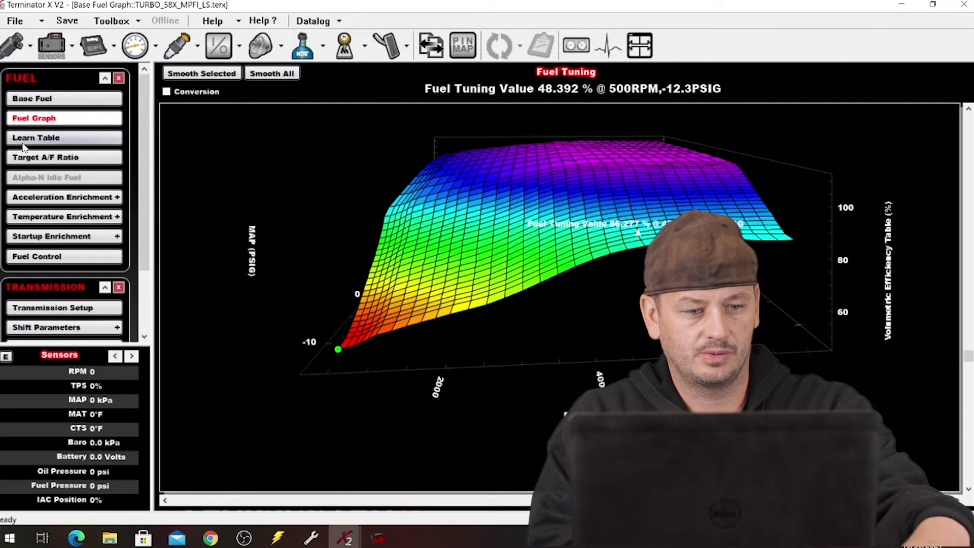
# Show the AE vs TPS Rate of Change acceleration enrichment curve instead of the 3-D fuel graph.
pyautogui.click(83, 194)
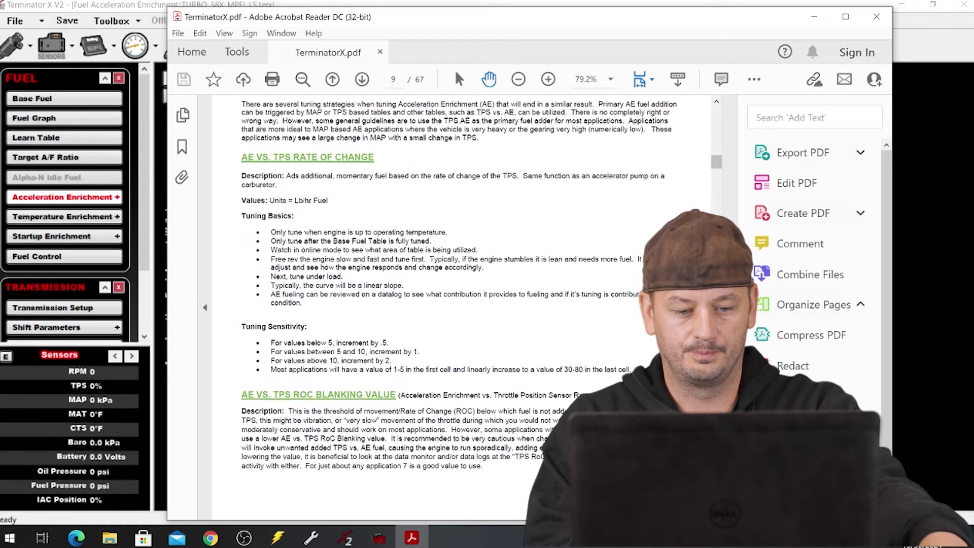
pyautogui.scroll(-3, 300, 330)
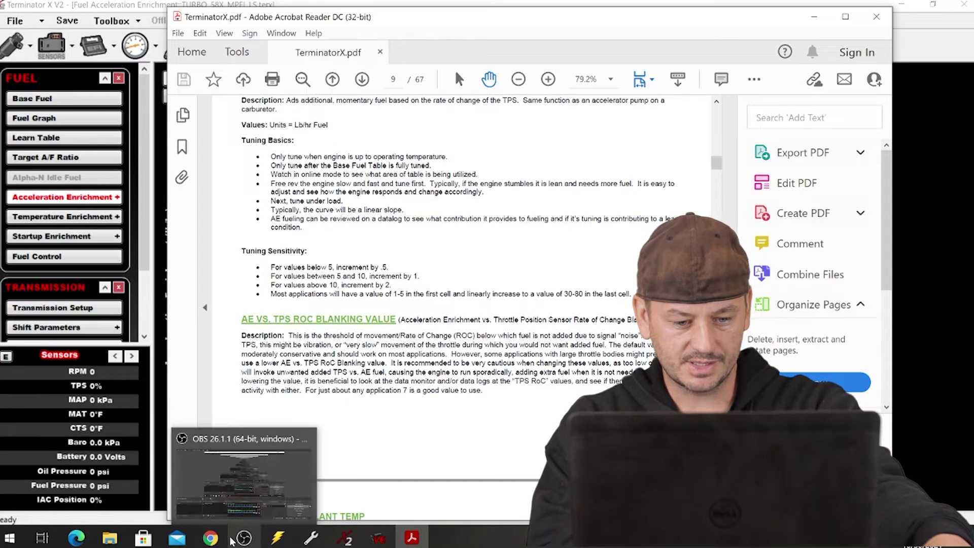
# Scroll the TerminatorX manual to the AE vs TPS section, then bring up Adobe's Acrobat Reader page.
pyautogui.click(211, 538)
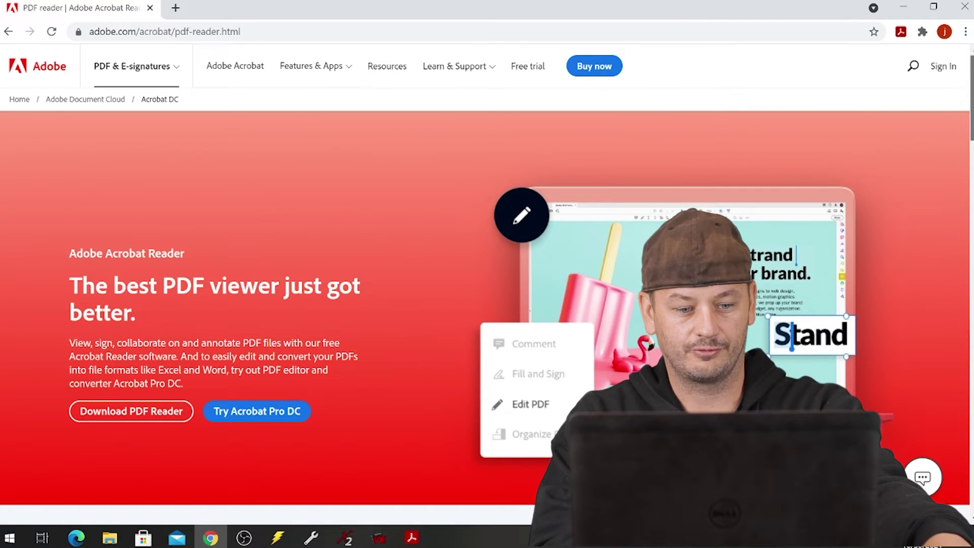
pyautogui.scroll(-10, 487, 305)
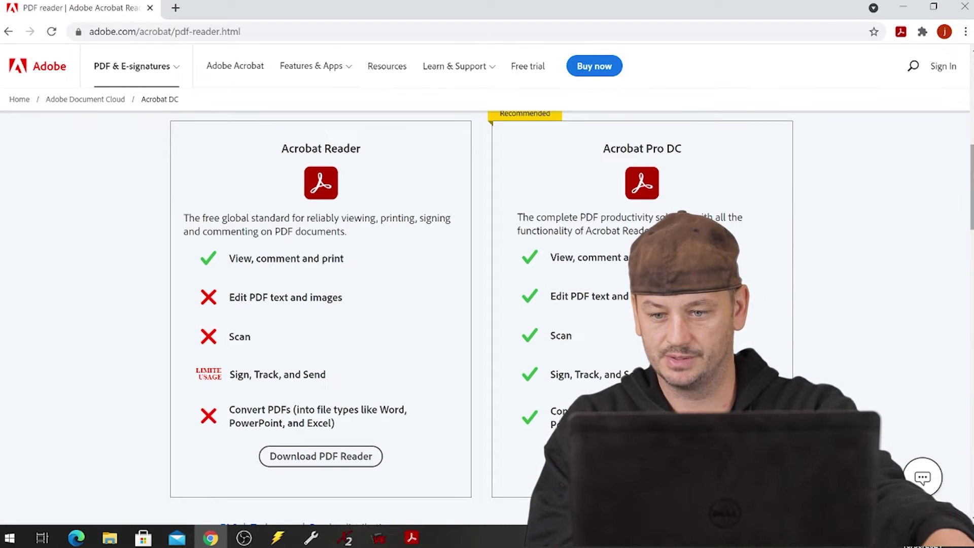
pyautogui.moveTo(971, 177); pyautogui.dragTo(971, 184)
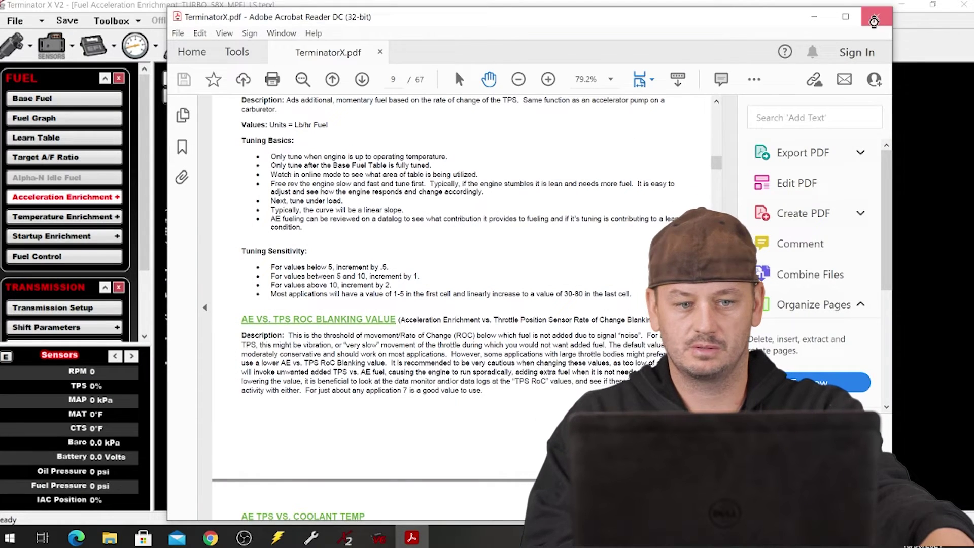
pyautogui.click(876, 17)
# Visit the Idle screen, then view the transmission line pressure graph and its manual page.
pyautogui.click(135, 42)
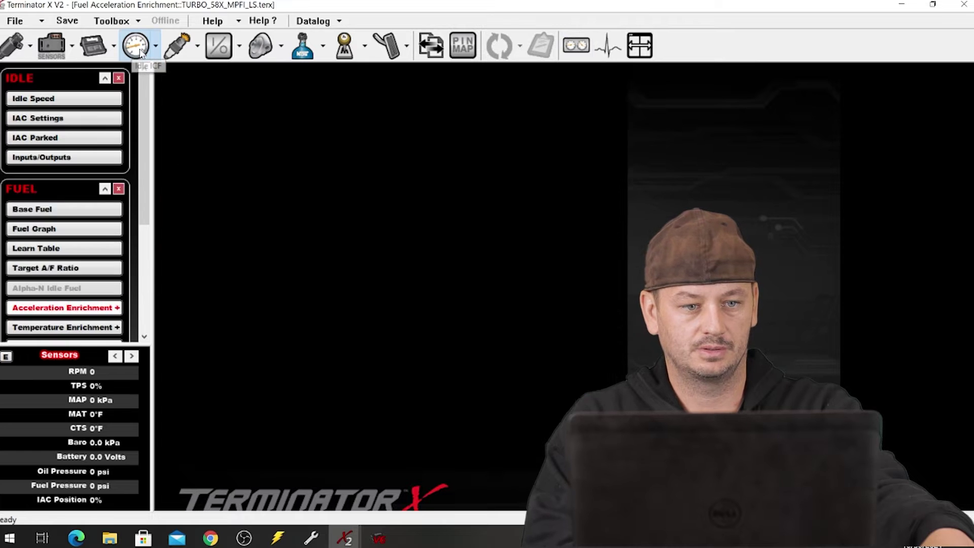
pyautogui.click(301, 48)
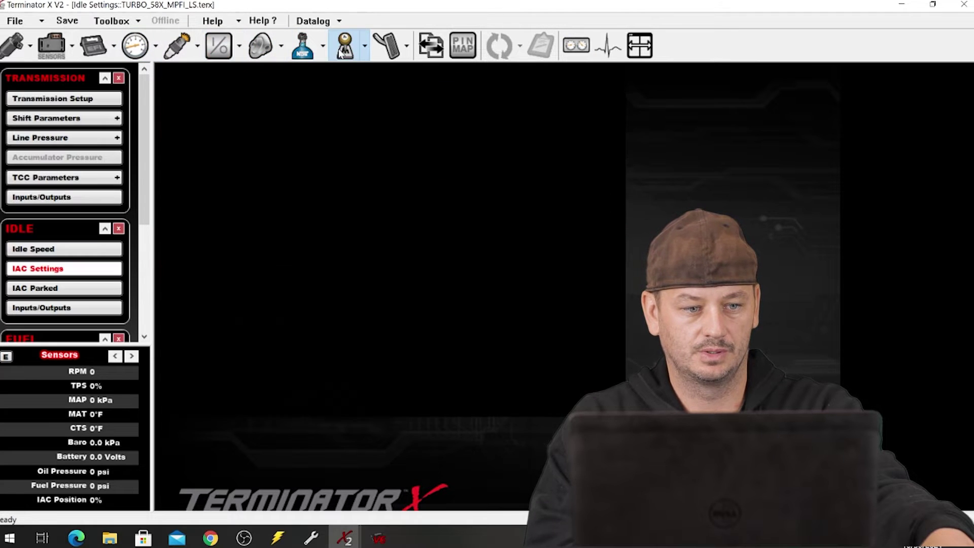
pyautogui.click(41, 140)
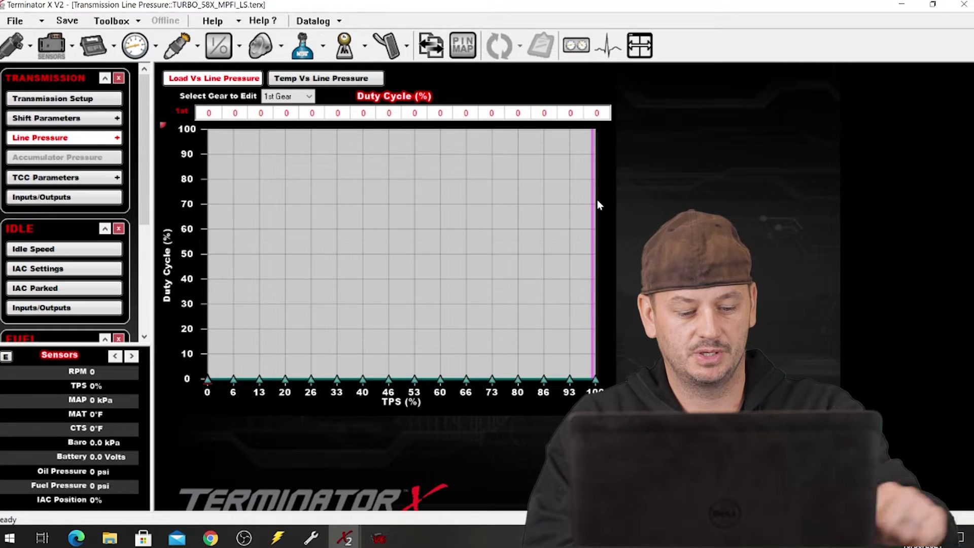
pyautogui.press('F1')
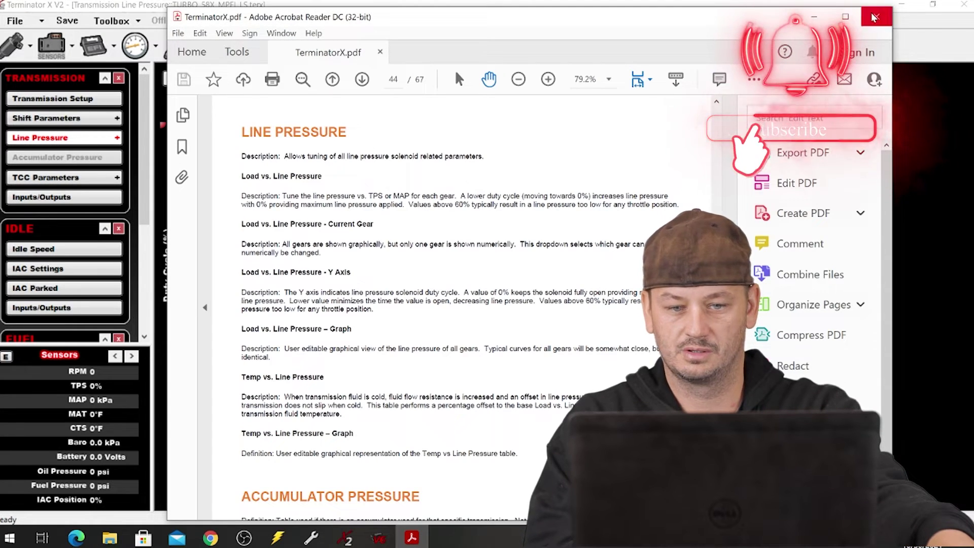
pyautogui.hotkey('alt', 'F4')
# Check the shift parameter tables' manual page, then open nitrous stage 1 settings and their manual page.
pyautogui.click(64, 117)
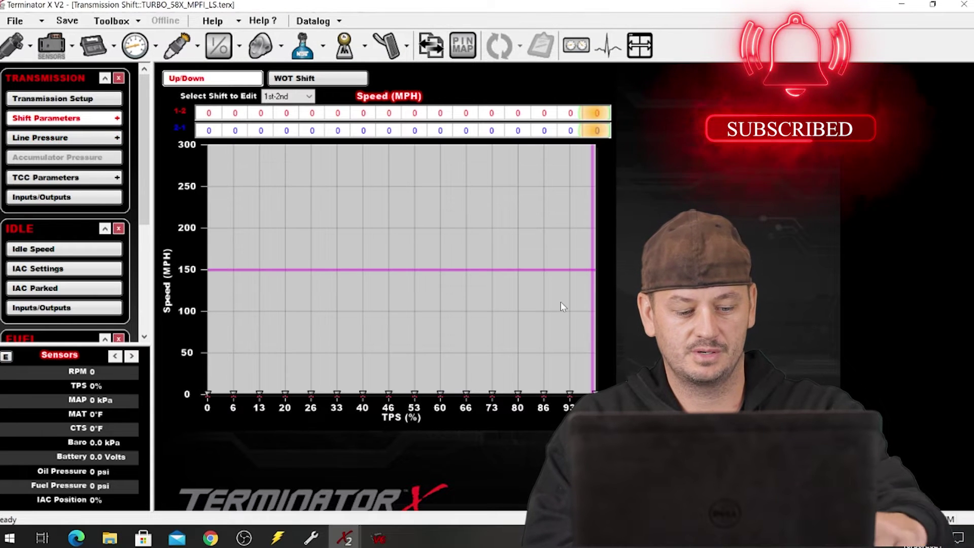
pyautogui.press('F1')
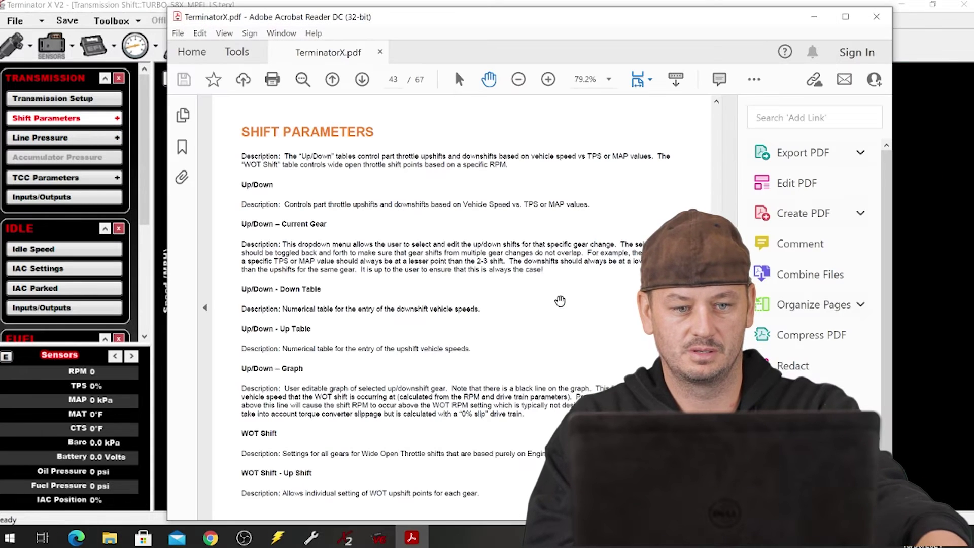
pyautogui.hotkey('alt', 'F4')
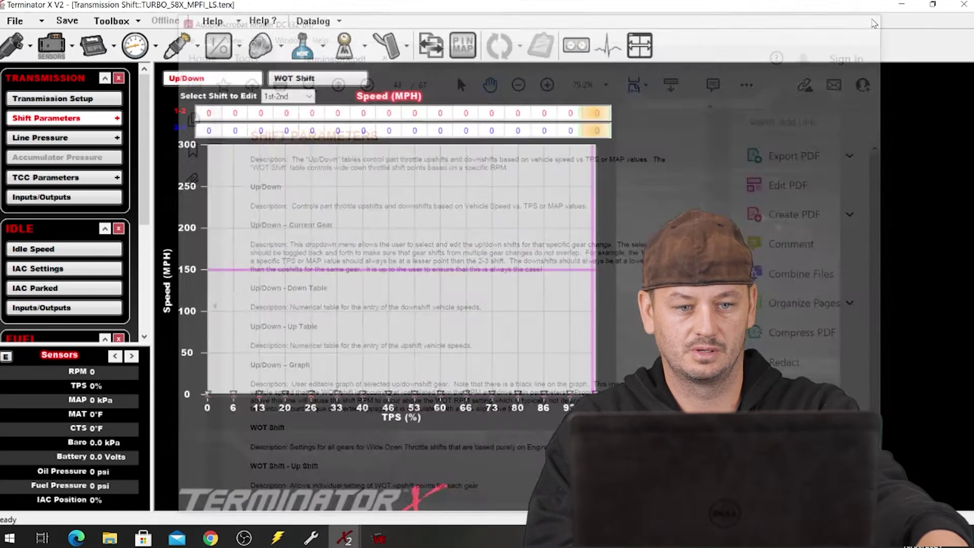
pyautogui.click(303, 47)
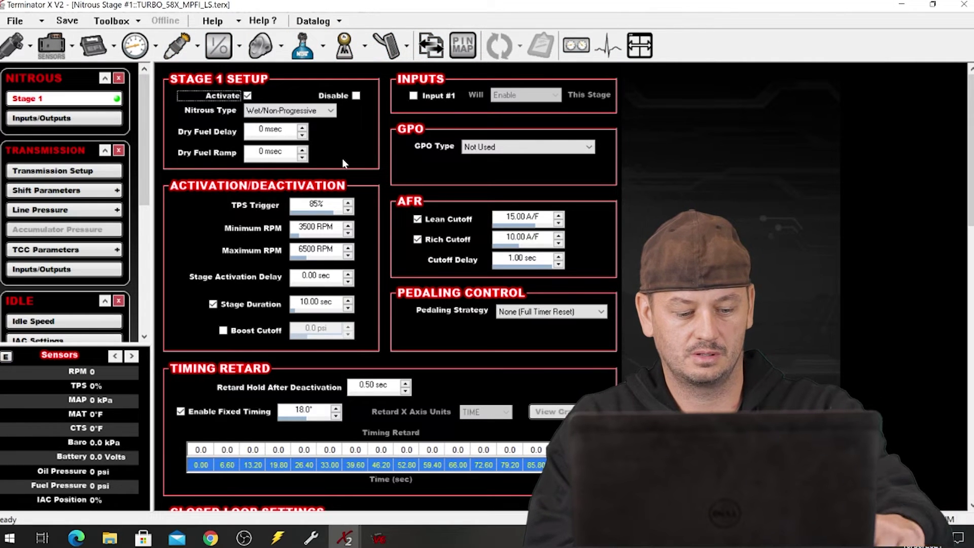
pyautogui.press('F1')
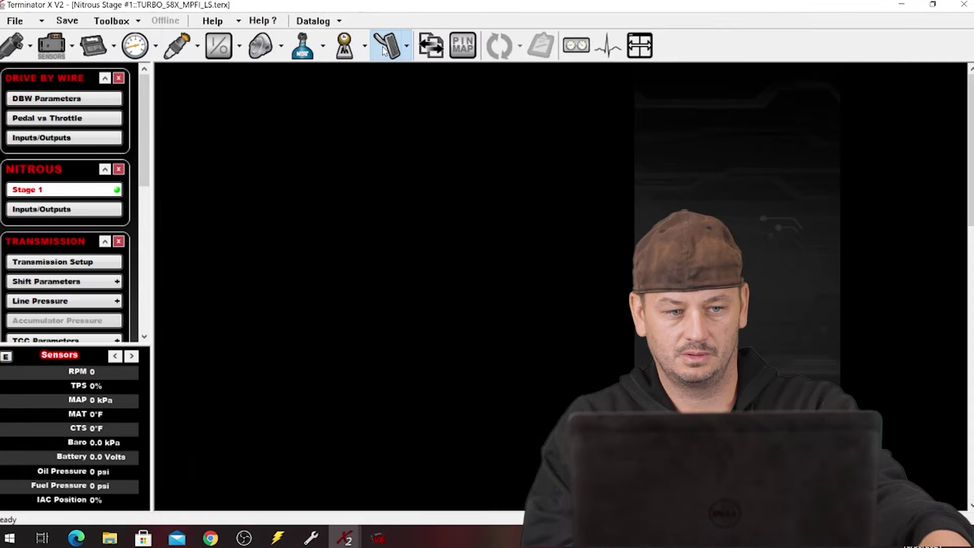
# Read the drive-by-wire manual page for the pedal-to-throttle map, then bring the datalogger forward.
pyautogui.click(44, 118)
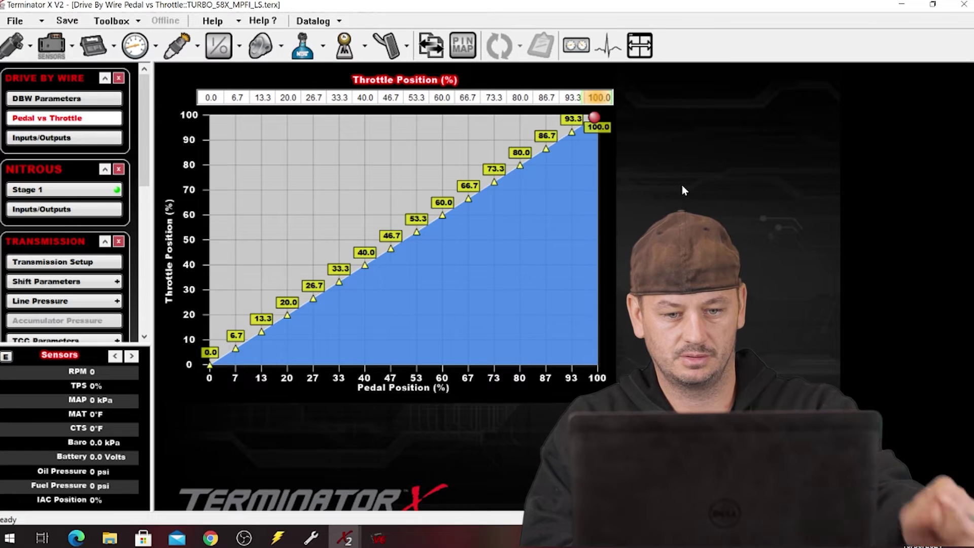
pyautogui.press('F1')
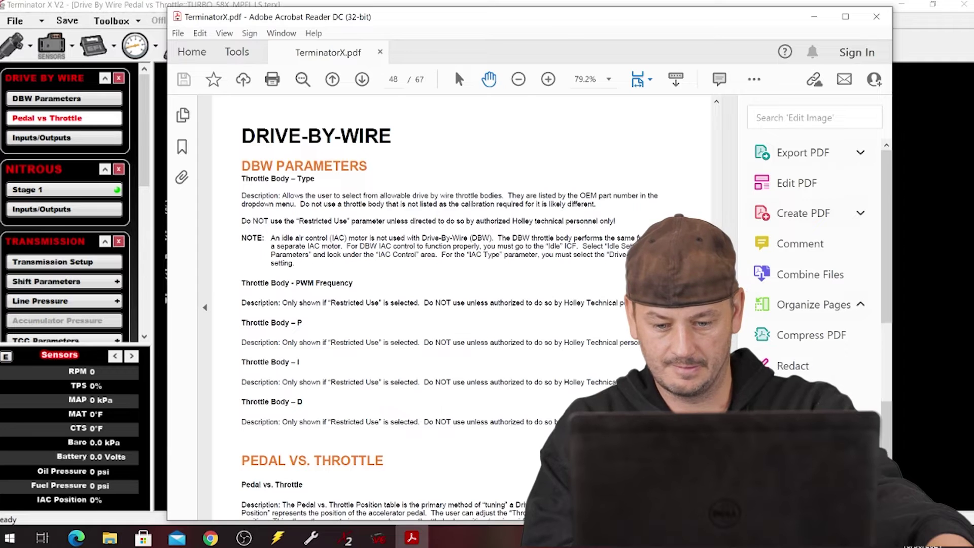
pyautogui.hotkey('alt', 'F4')
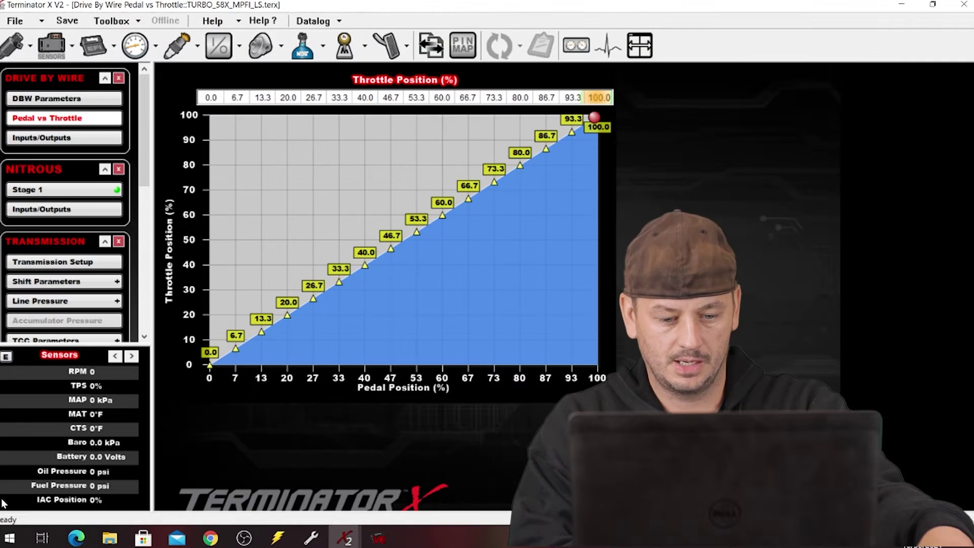
pyautogui.click(352, 536)
pyautogui.click(411, 454)
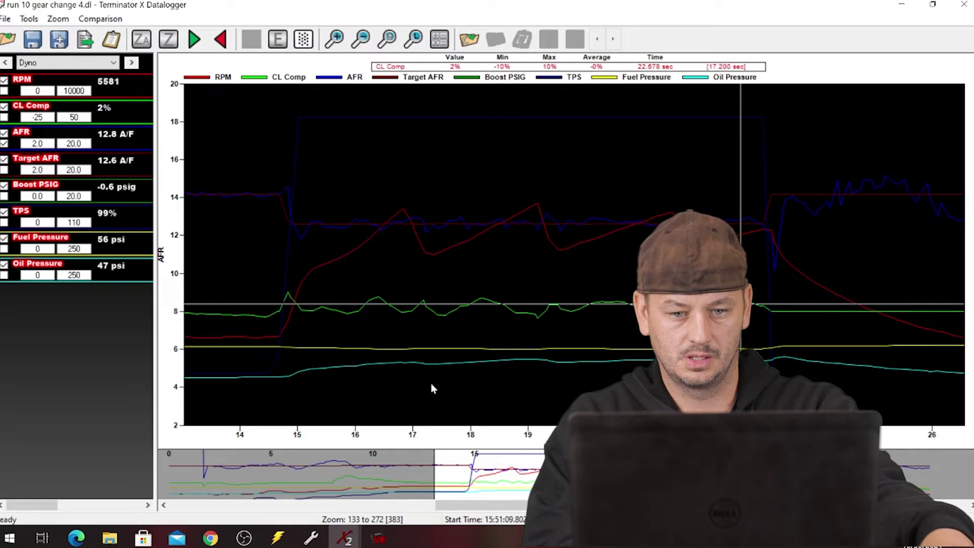
# Inspect the run 10 log chart and RPM-vs-MAP scatter plot, then open the Data Logging manual page.
pyautogui.click(639, 226)
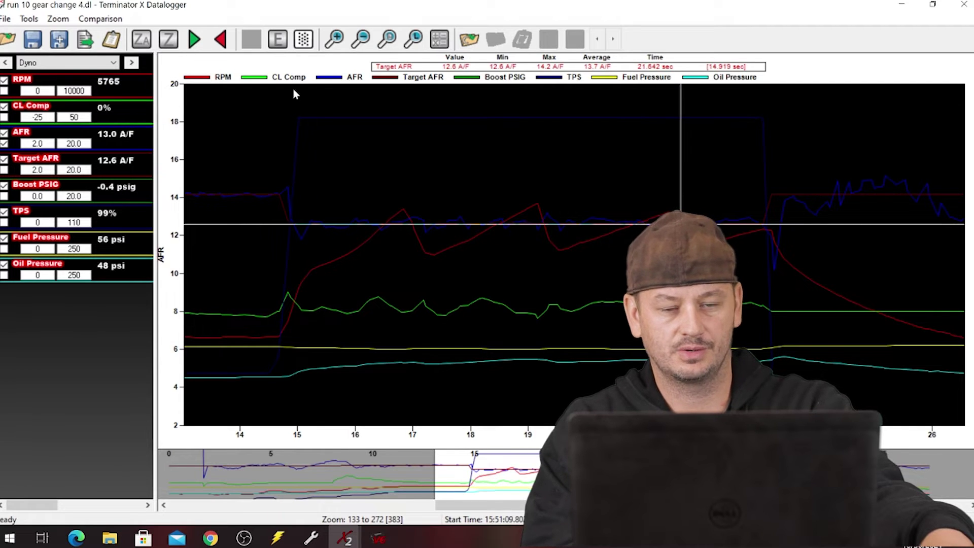
pyautogui.click(304, 39)
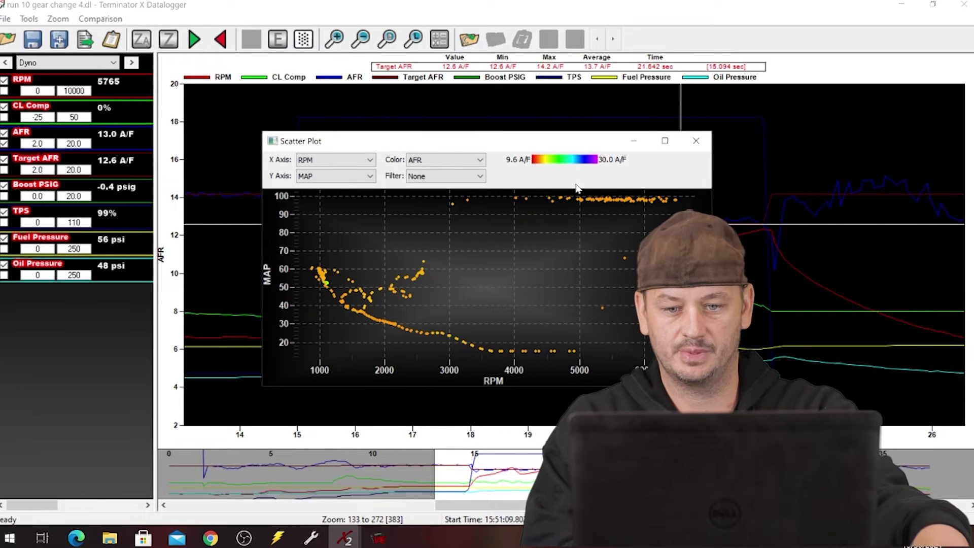
pyautogui.click(696, 141)
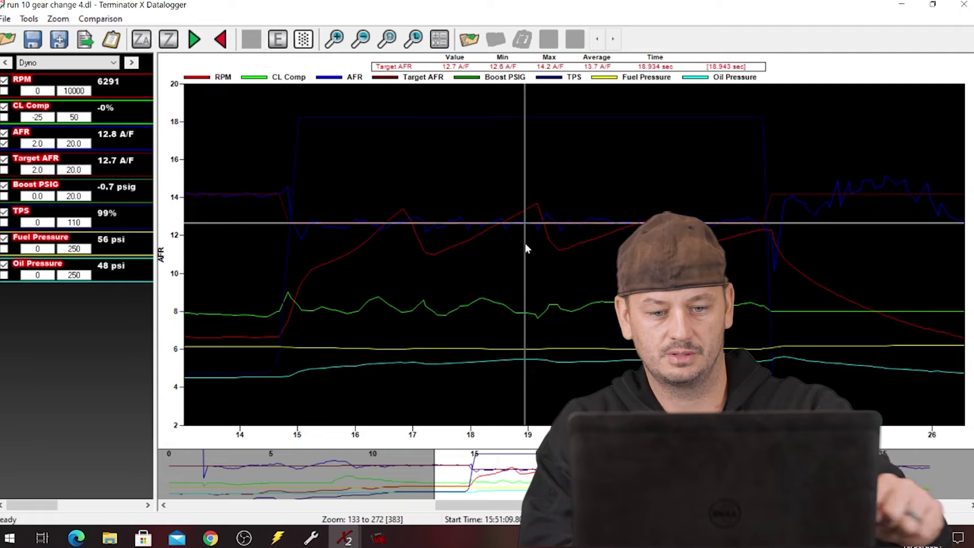
pyautogui.press('F1')
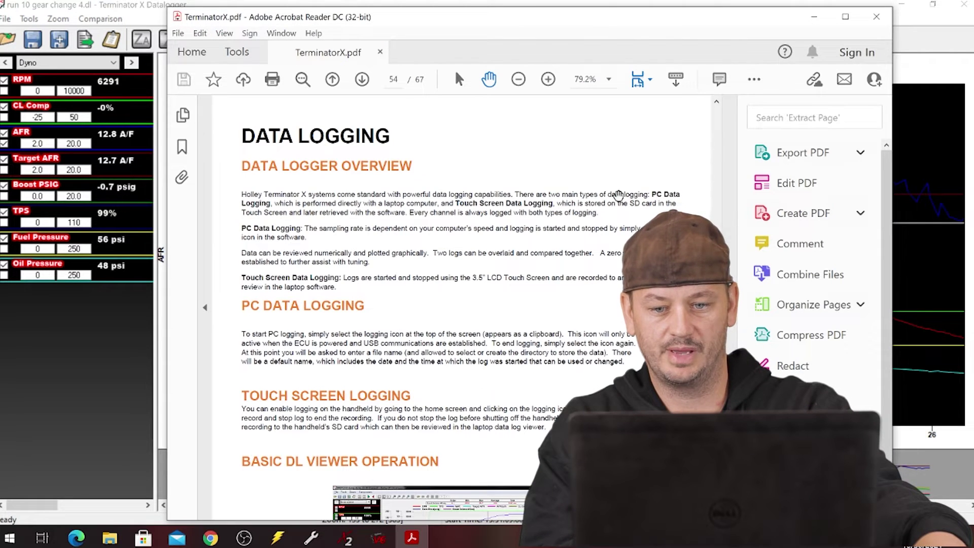
pyautogui.scroll(-20, 462, 304)
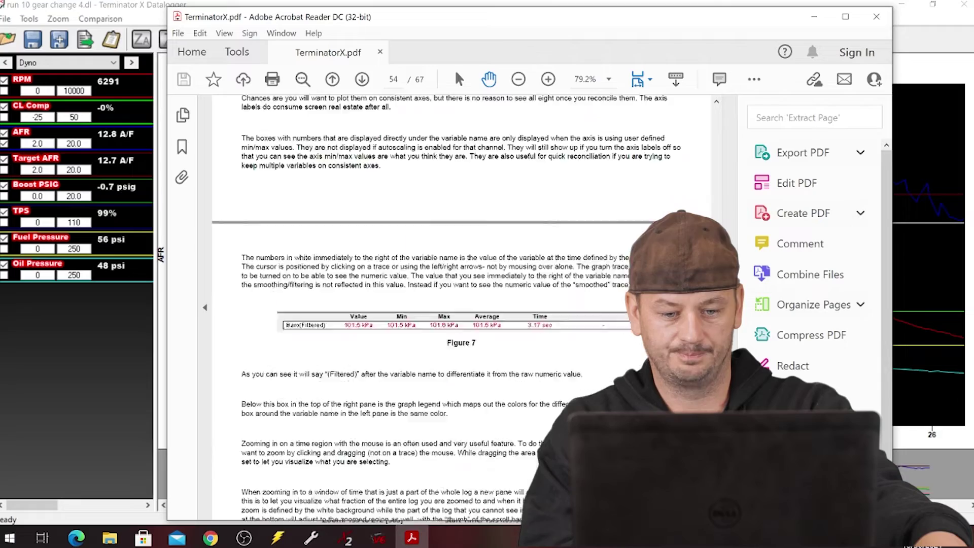
pyautogui.scroll(-10, 462, 304)
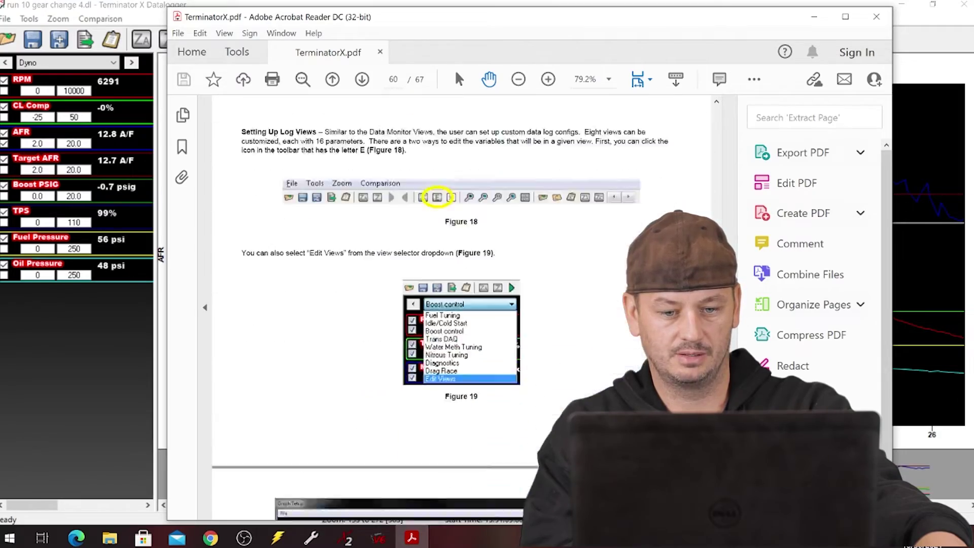
pyautogui.scroll(-10, 462, 305)
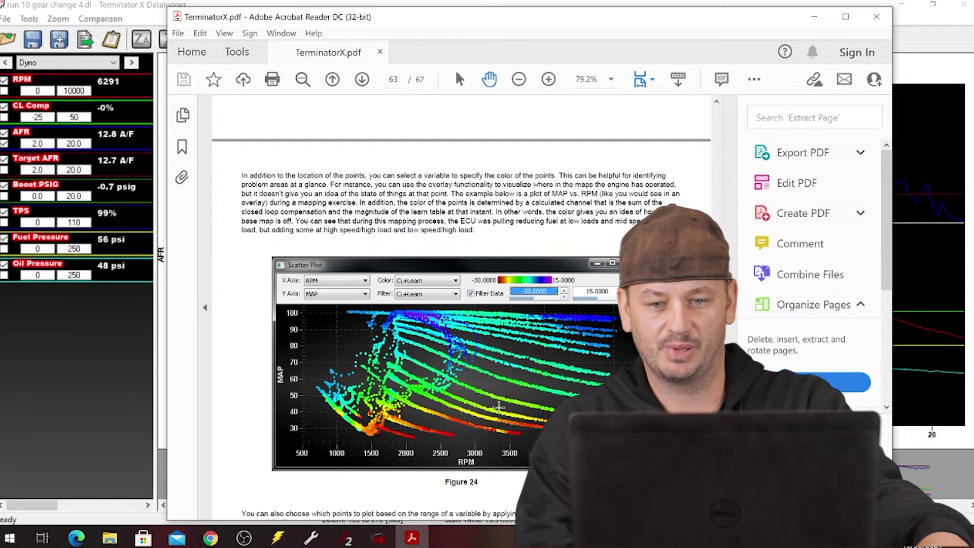
pyautogui.hotkey('alt', 'F4')
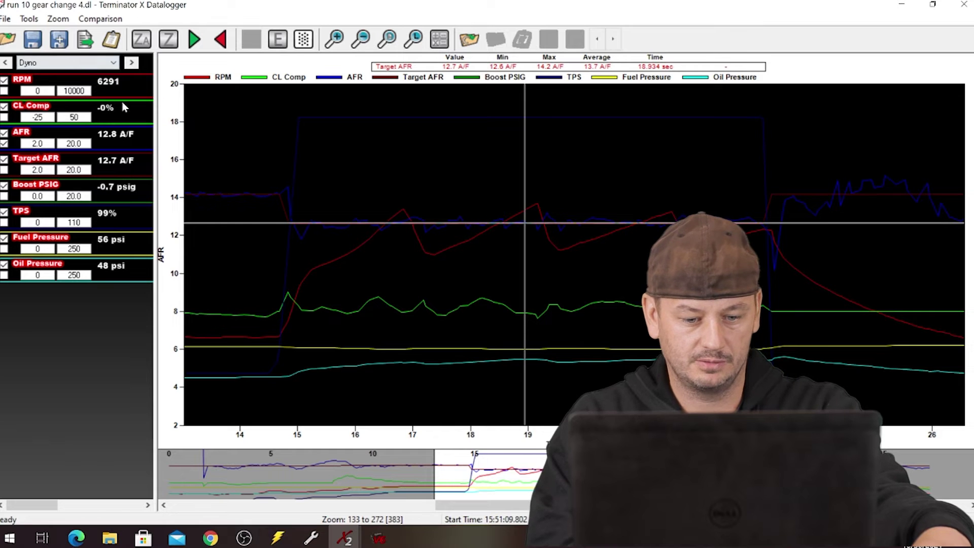
# Open Terminator X V2's Boost Setup page and browse its manual chapter to Boost vs. RPM, page 36.
pyautogui.moveTo(345, 537)
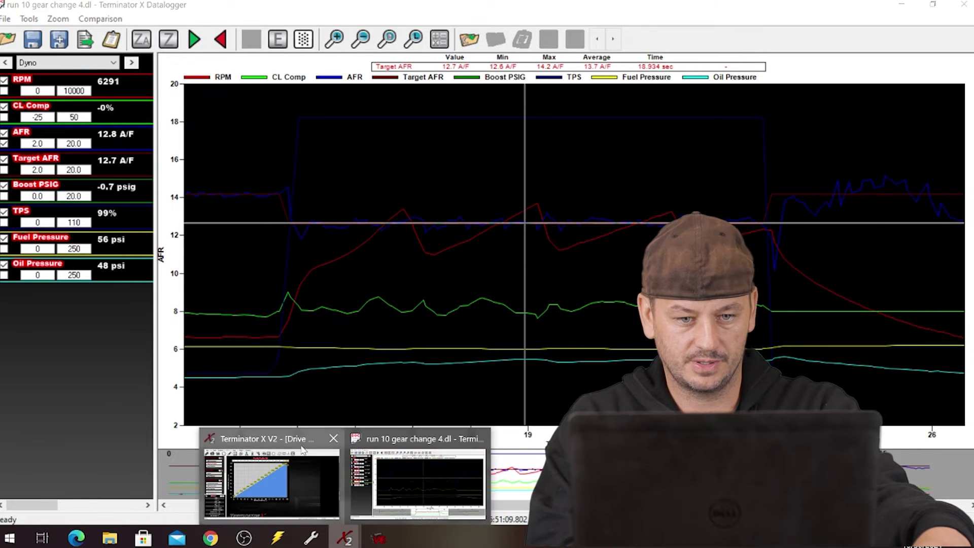
pyautogui.click(272, 482)
pyautogui.scroll(4, 63, 102)
pyautogui.click(63, 99)
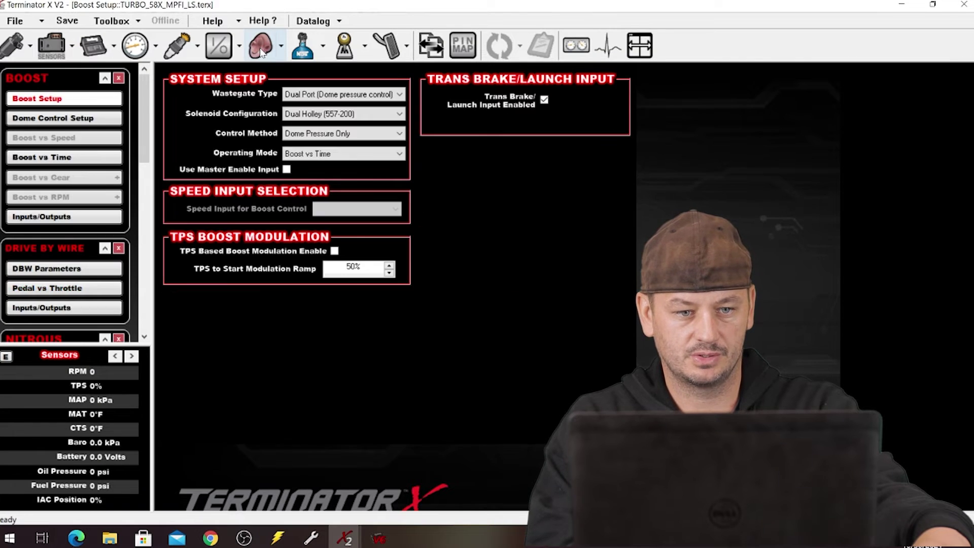
pyautogui.press('F1')
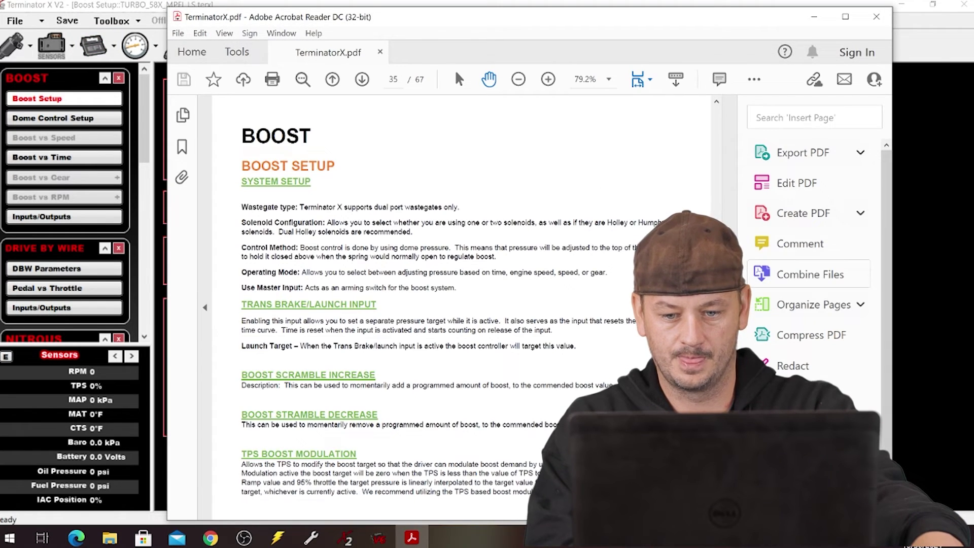
pyautogui.scroll(-15, 456, 304)
pyautogui.scroll(-5, 456, 304)
pyautogui.scroll(10, 457, 305)
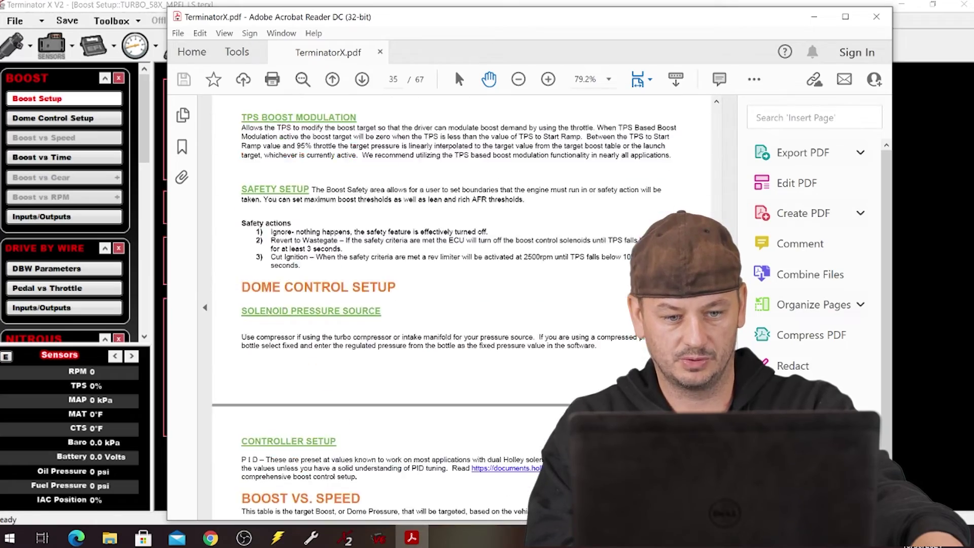
pyautogui.scroll(3, 456, 304)
pyautogui.scroll(-12, 456, 304)
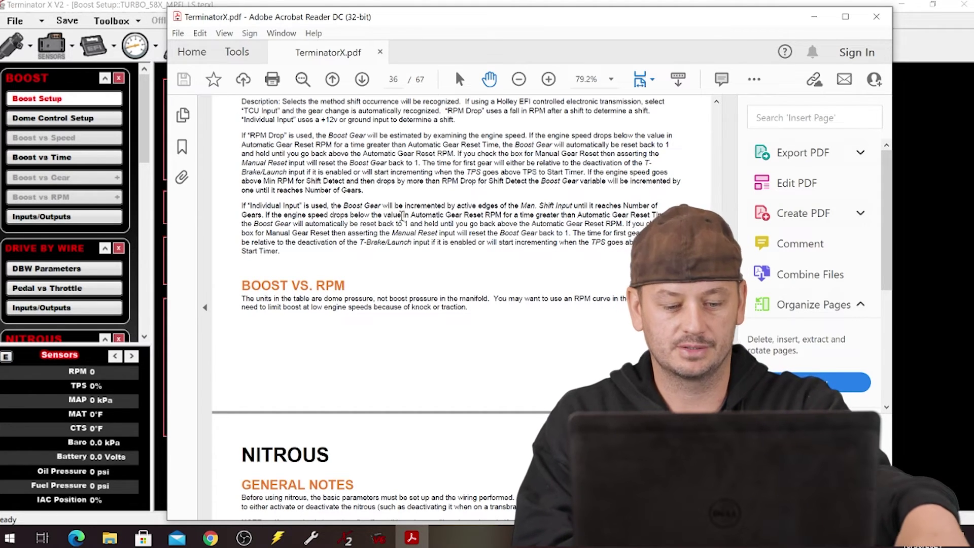
# Add the Boost .boost individual config in Holley EFI V6 and open help for its Boost Setup page.
pyautogui.click(381, 539)
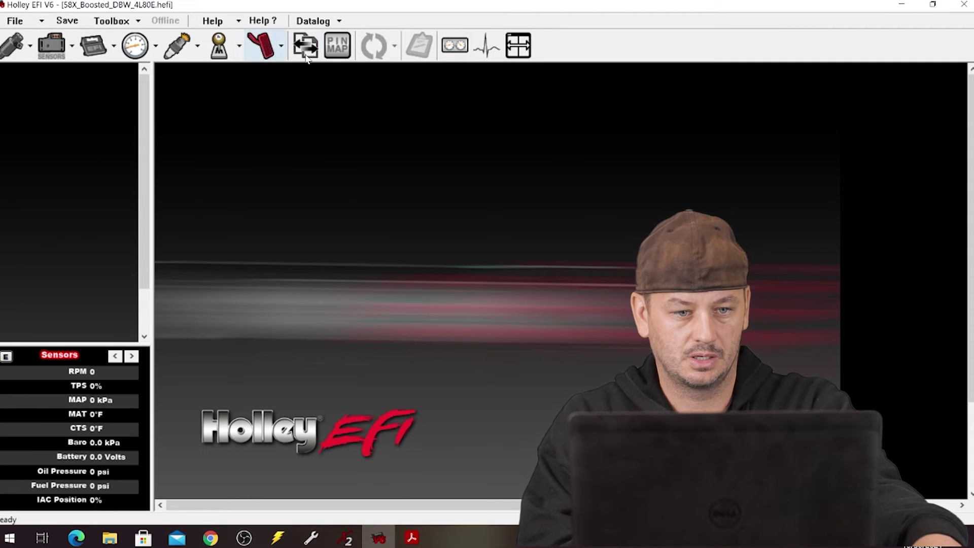
pyautogui.click(113, 23)
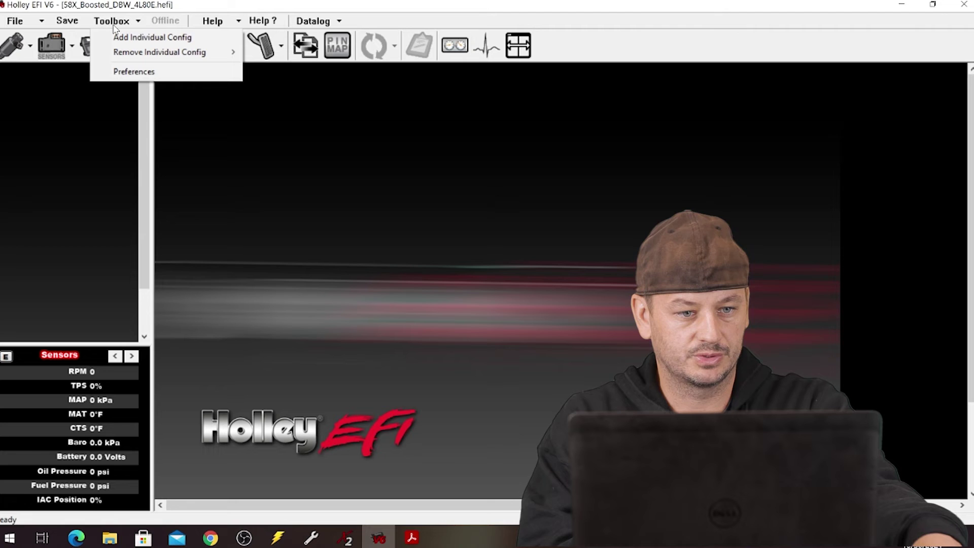
pyautogui.click(174, 39)
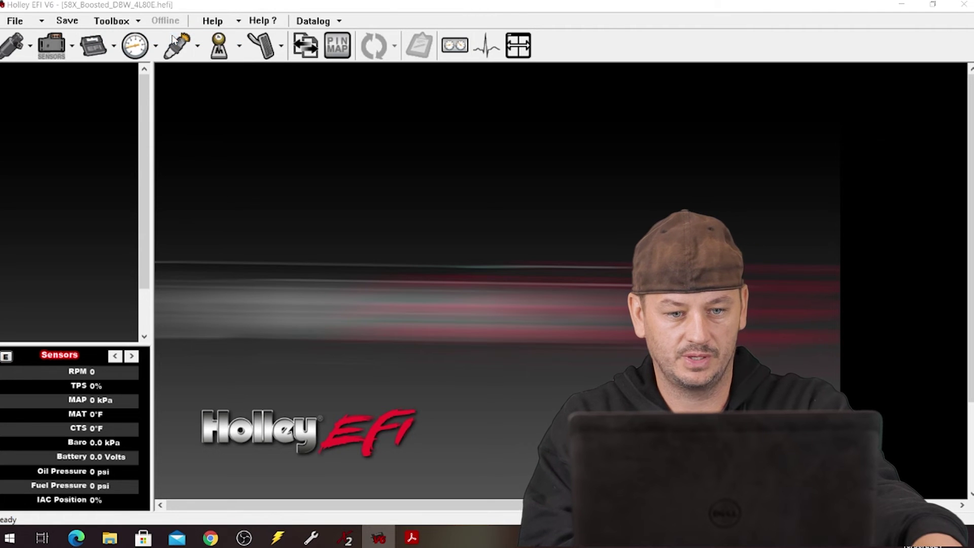
pyautogui.doubleClick(446, 201)
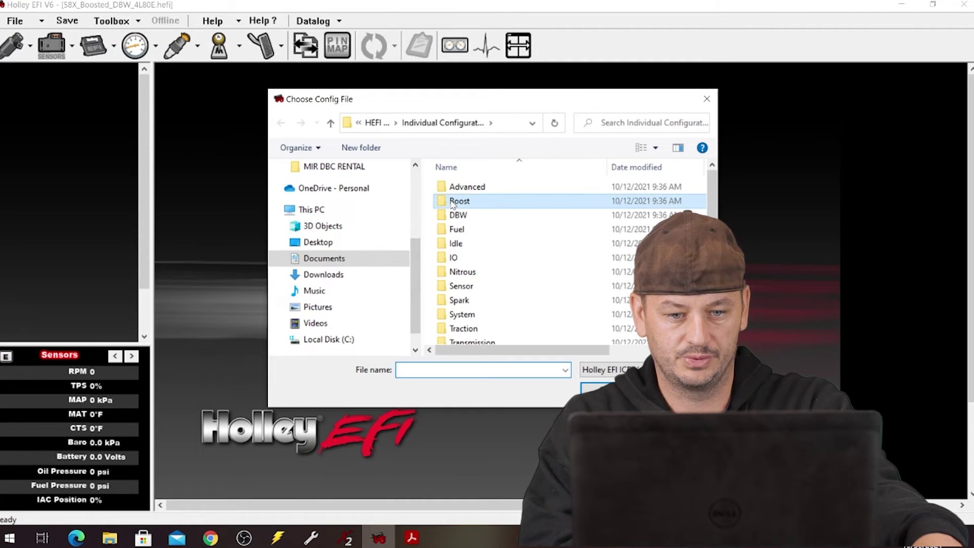
pyautogui.doubleClick(466, 197)
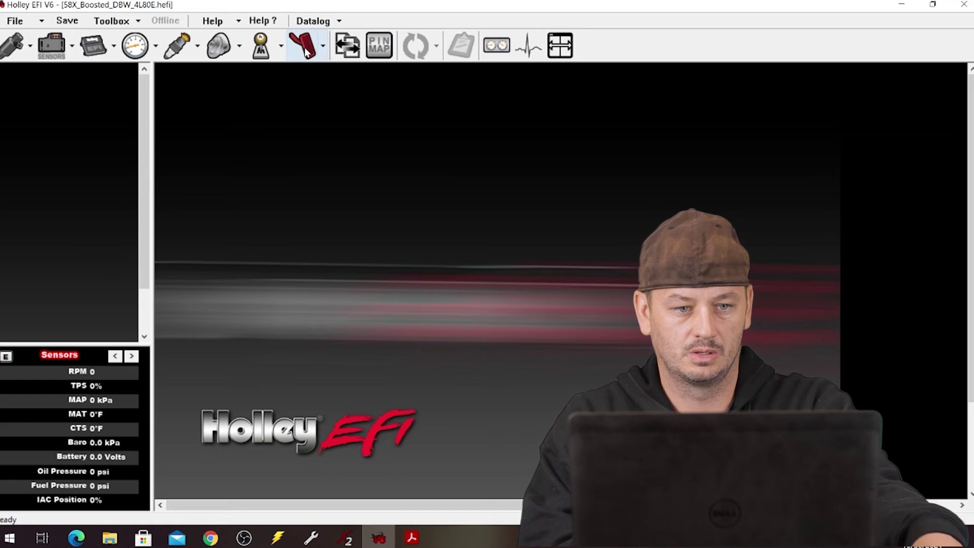
pyautogui.click(223, 53)
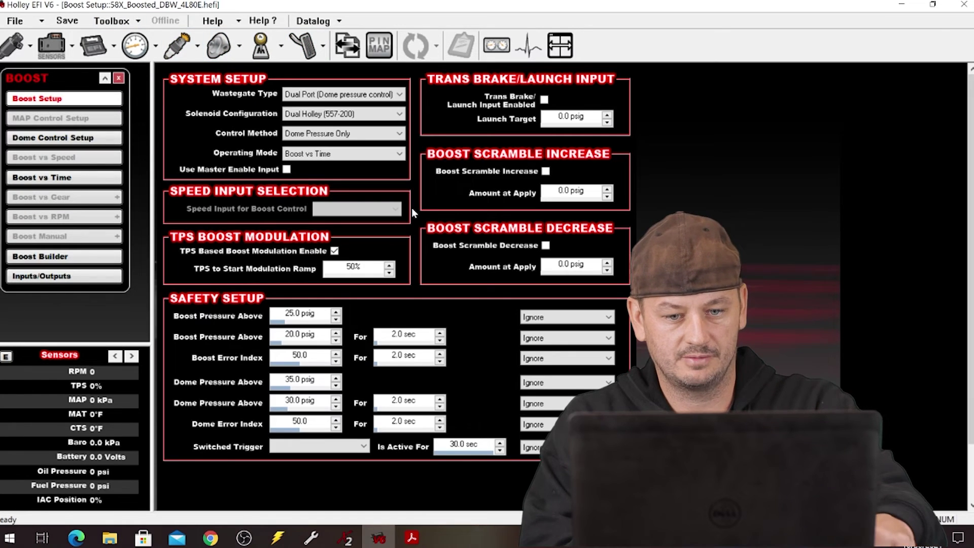
pyautogui.press('F1')
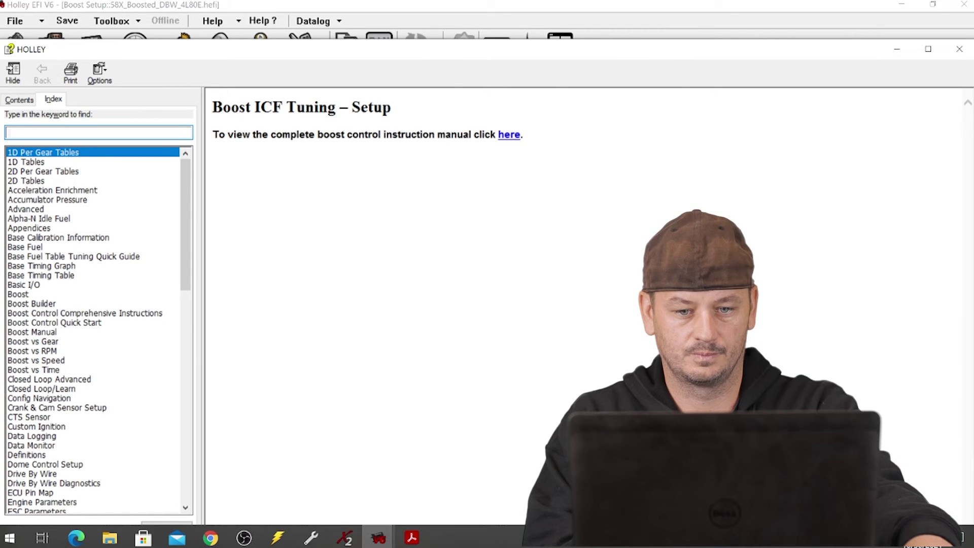
# Read the complete Boost Control Instructions, then return to Terminator X V2's Boost Setup page.
pyautogui.click(508, 135)
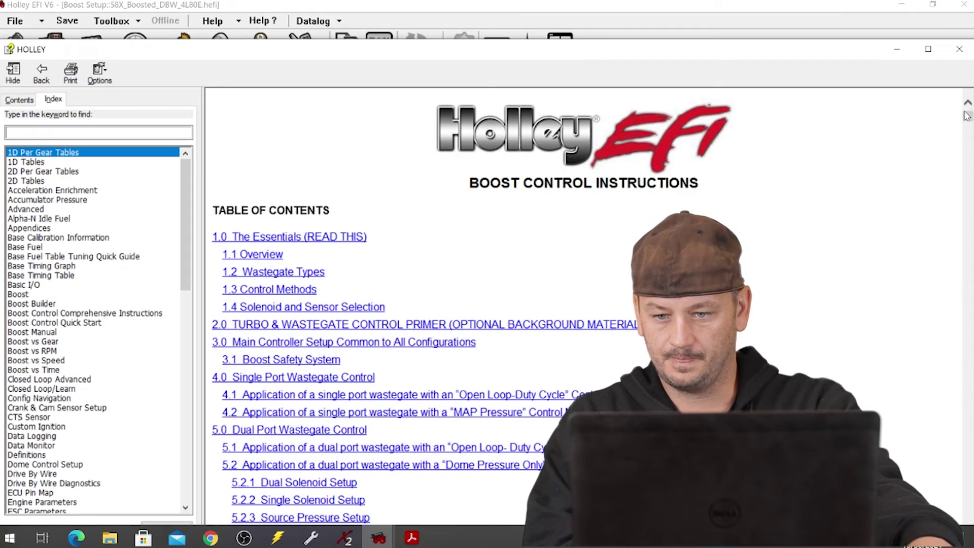
pyautogui.moveTo(967, 117); pyautogui.dragTo(969, 249)
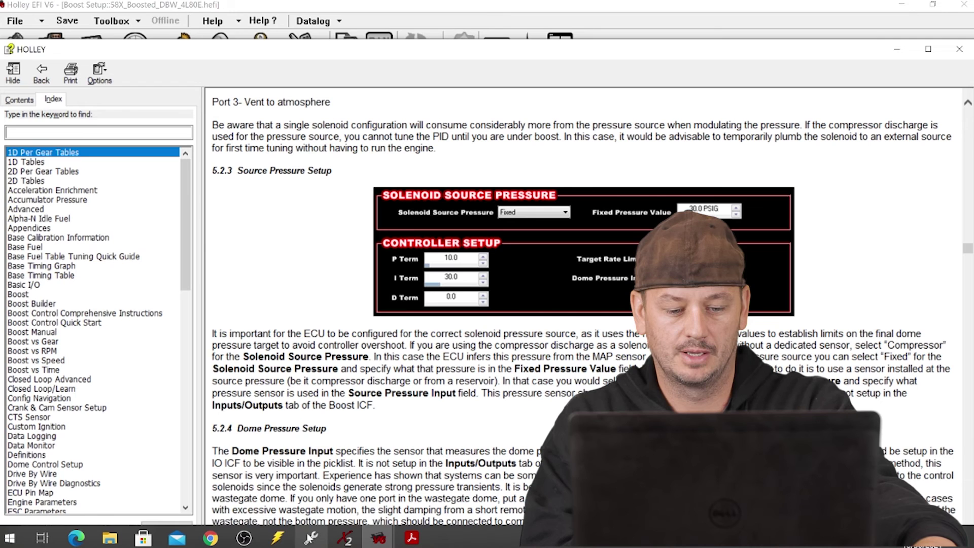
pyautogui.click(343, 540)
pyautogui.click(279, 448)
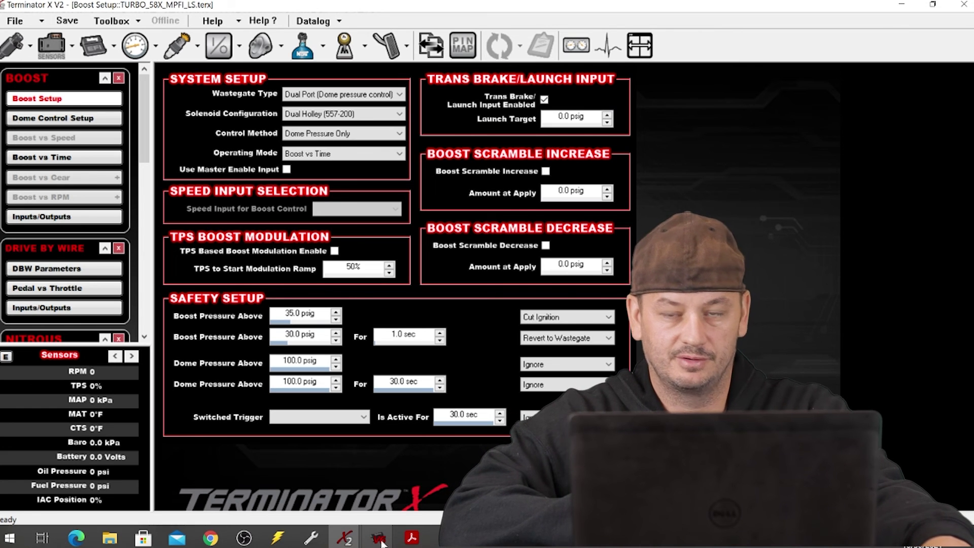
pyautogui.moveTo(384, 536)
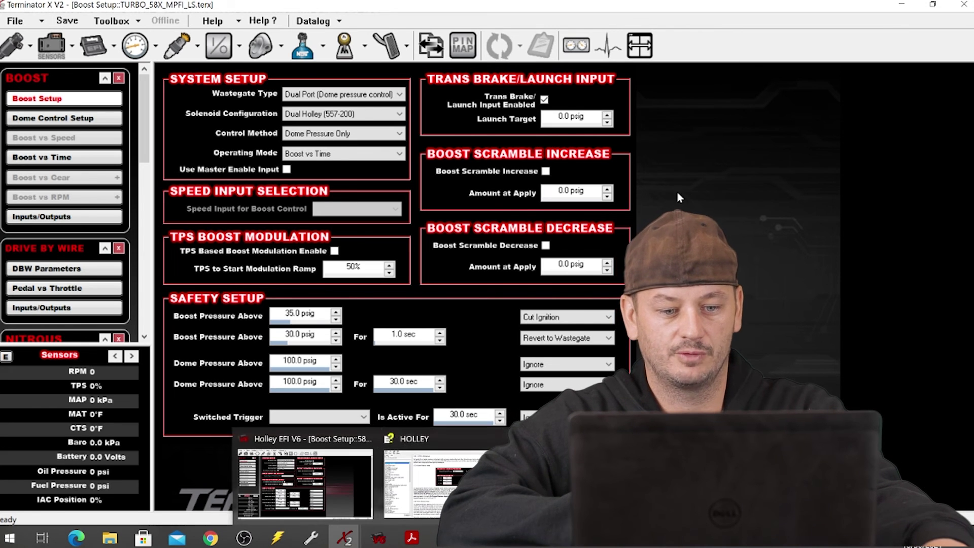